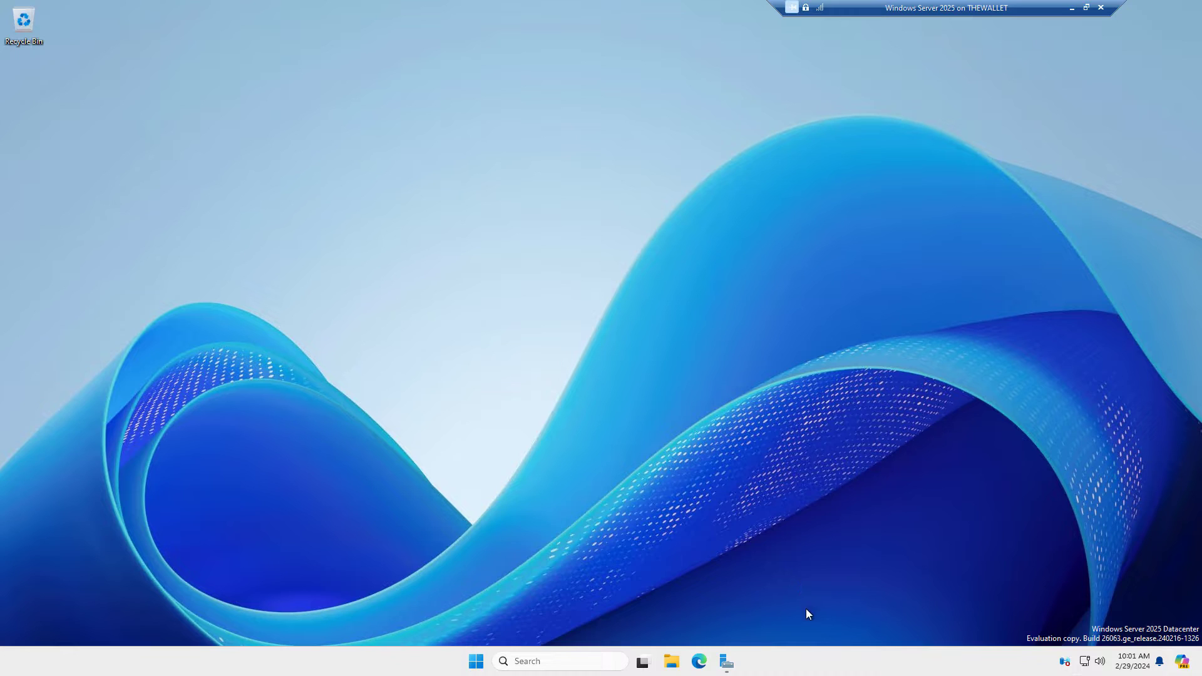
Step: Open the taskbar settings from the taskbar's context menu, then close them again
right_click(821, 665)
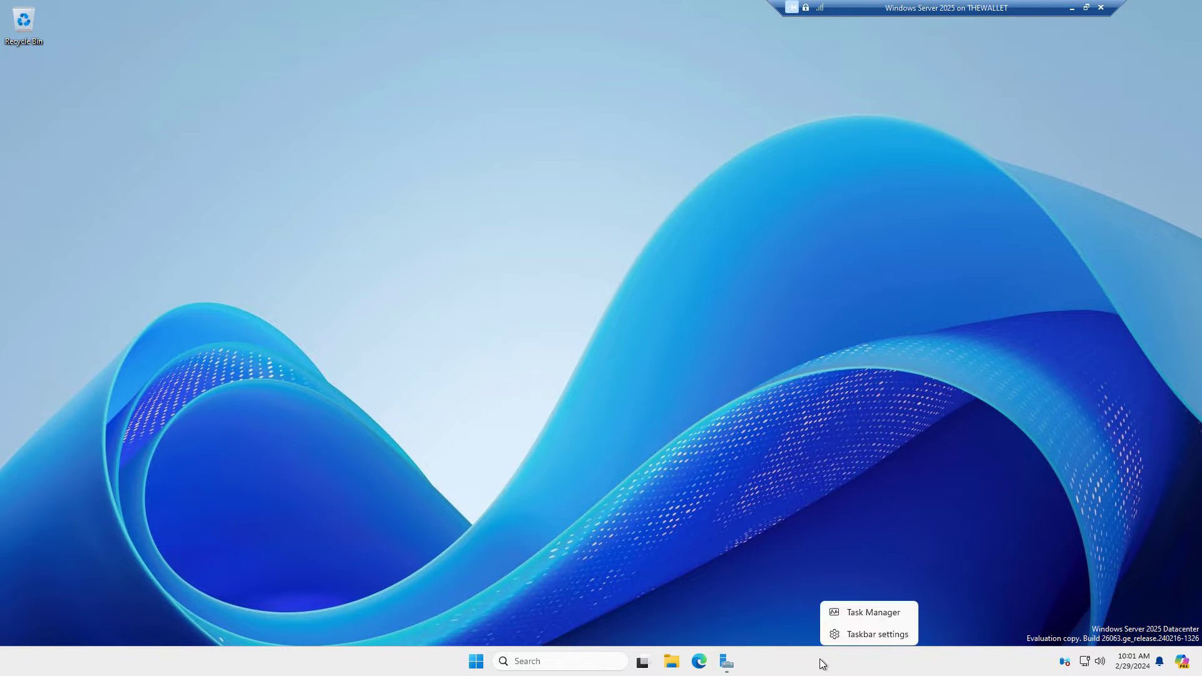
left_click(839, 629)
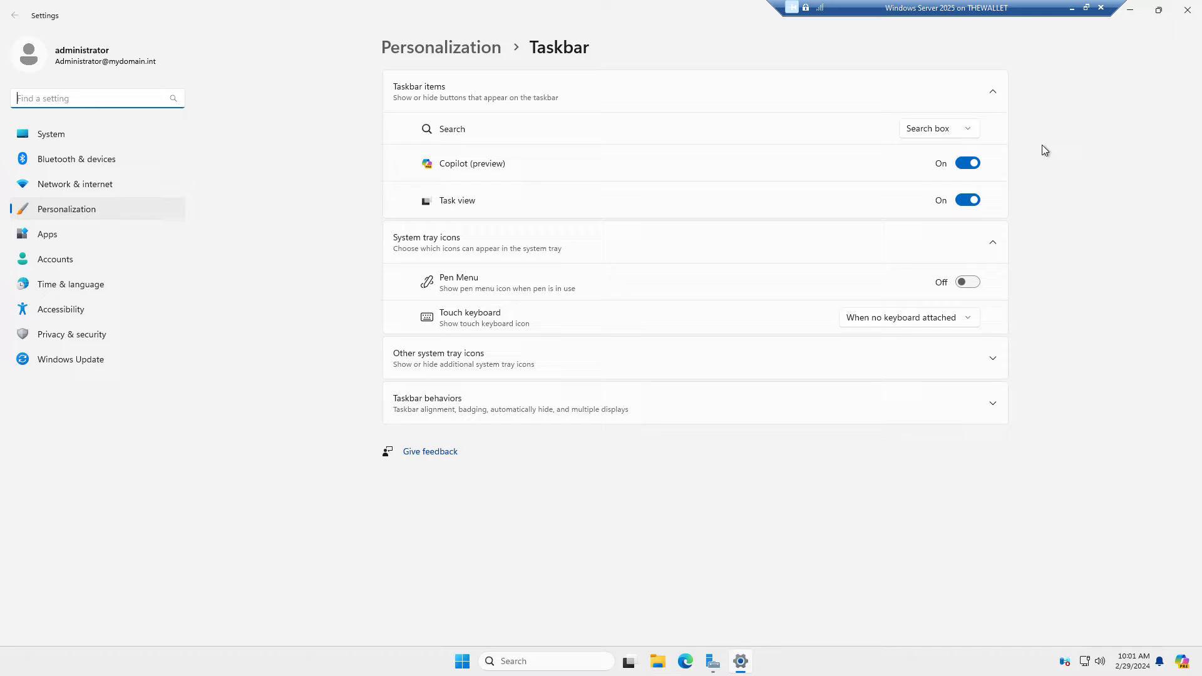
left_click(1187, 10)
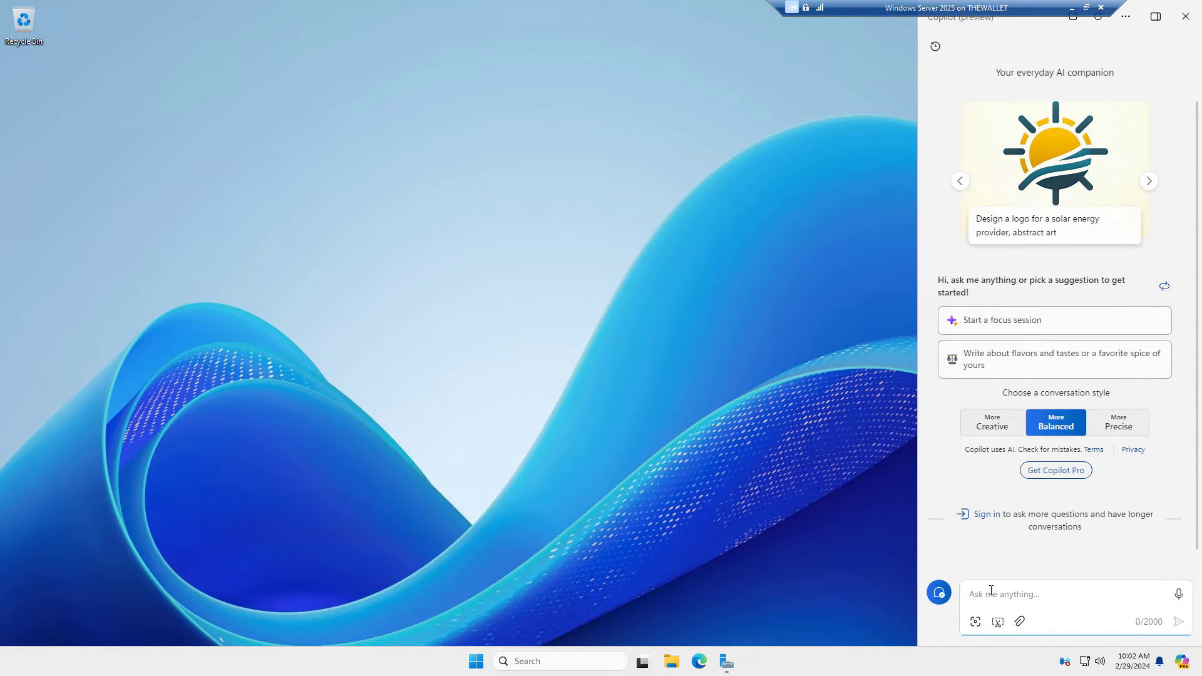
Step: Ask Copilot to create a new Active Directory user called Ben
type("create a new u")
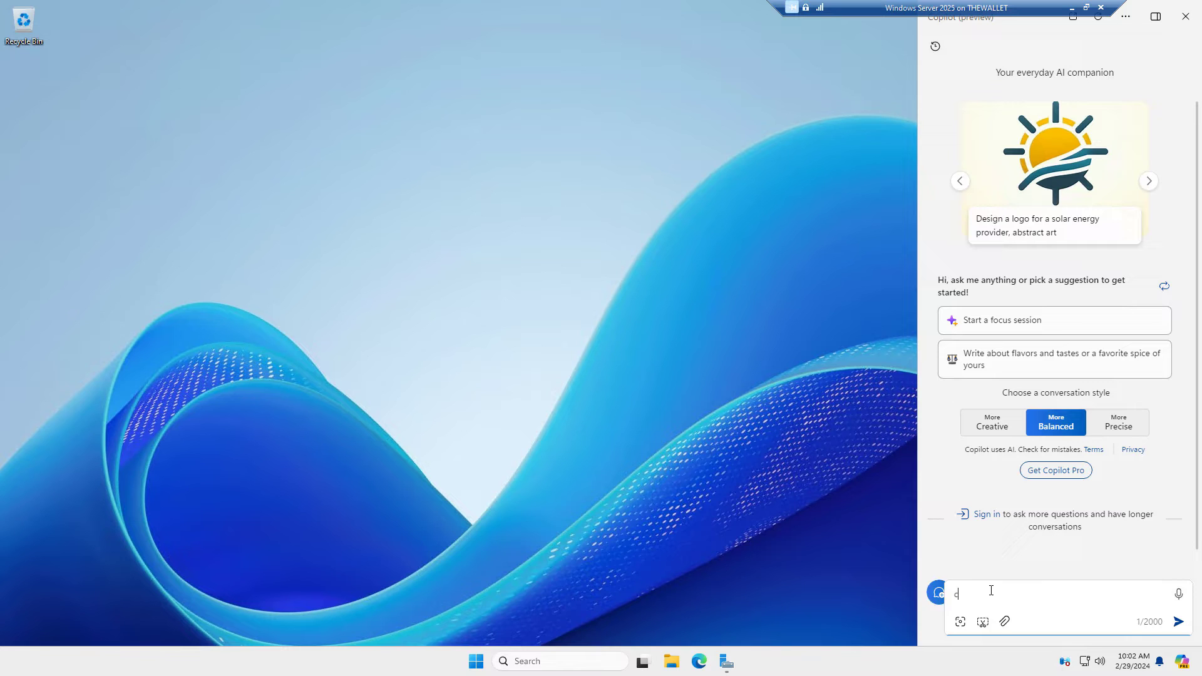
type("ser in a")
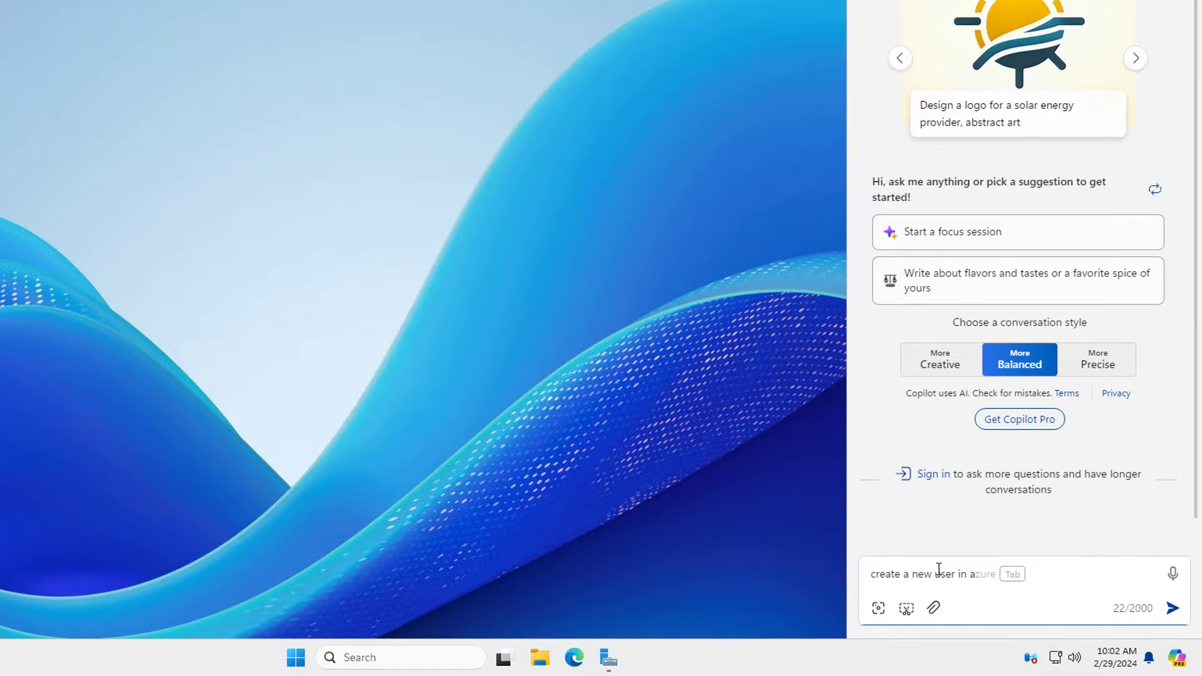
type("ctive directory called ")
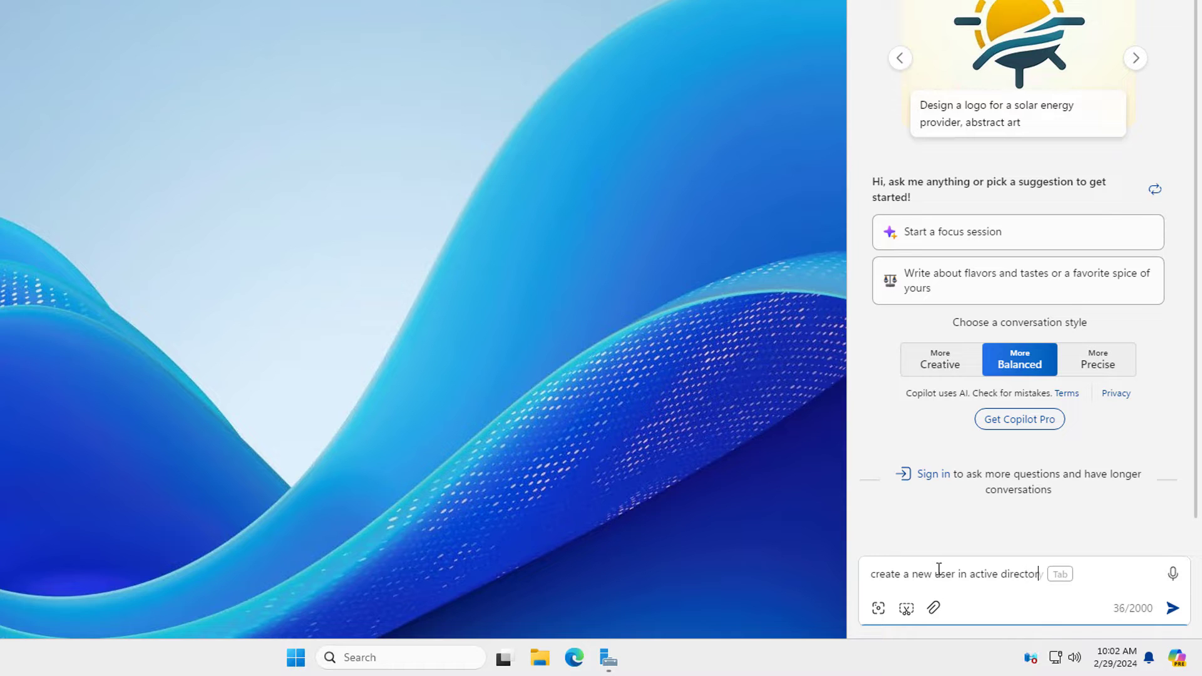
type("Ben")
key("Return")
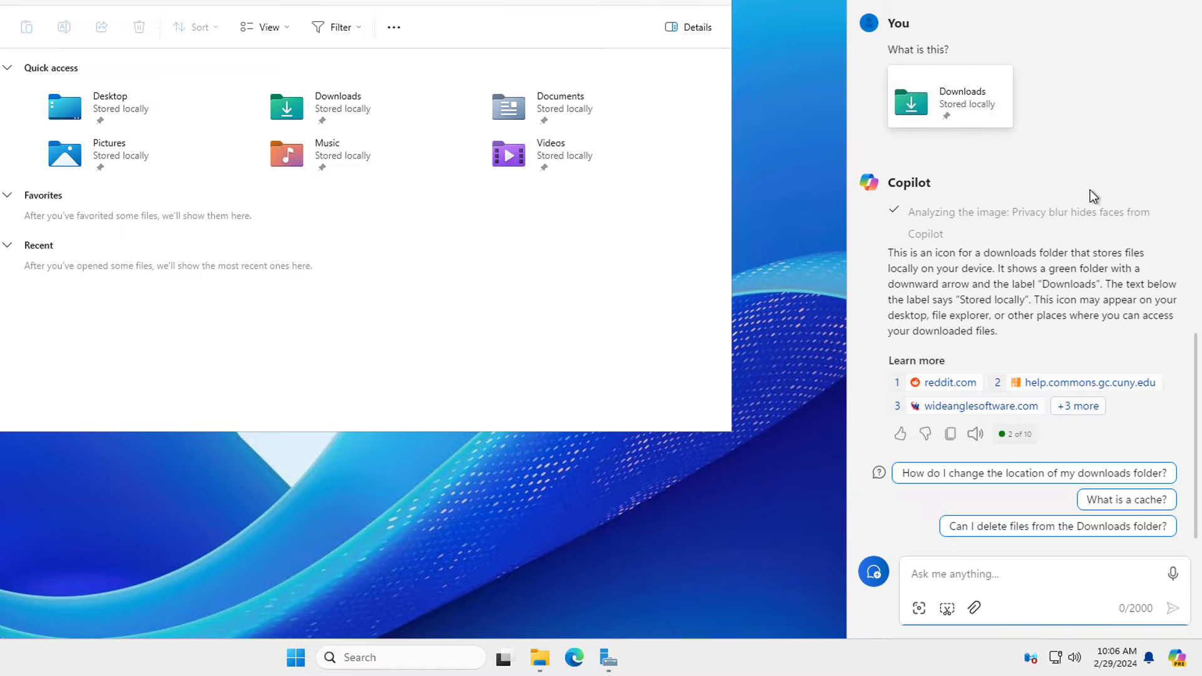
Step: Capture the File Explorer window as a screenshot region and attach it to the Copilot chat
left_click(947, 610)
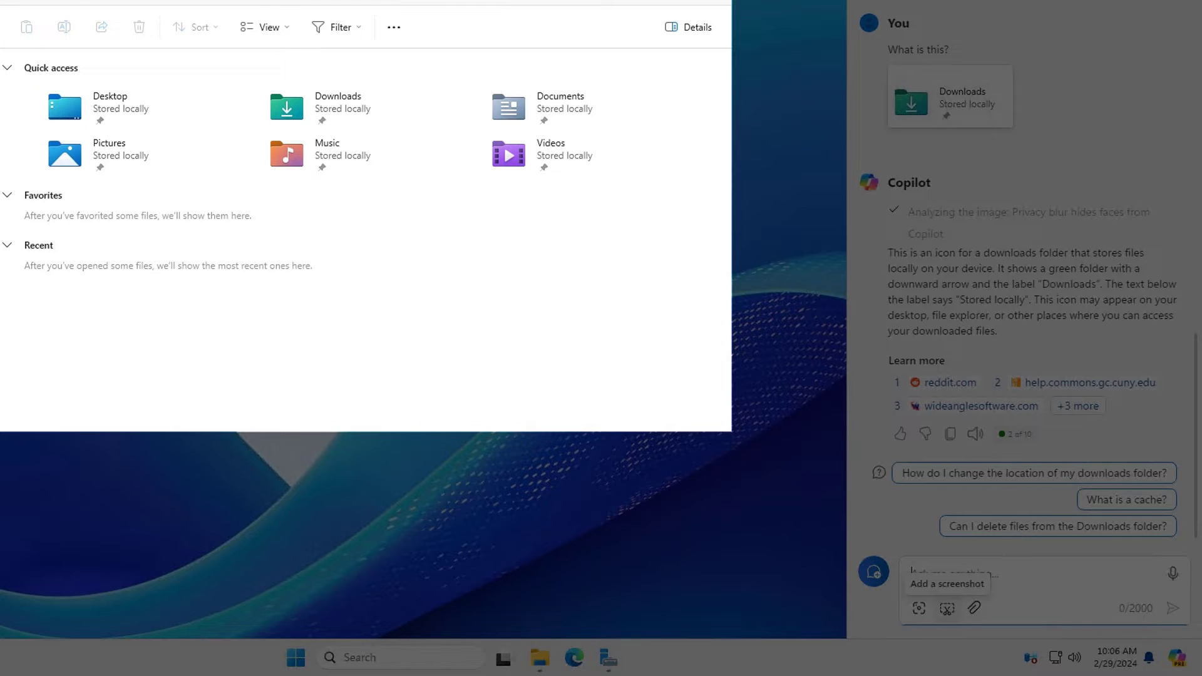
mouse_move(1, 1)
left_mouse_down()
mouse_move(646, 321)
mouse_move(732, 430)
left_mouse_up()
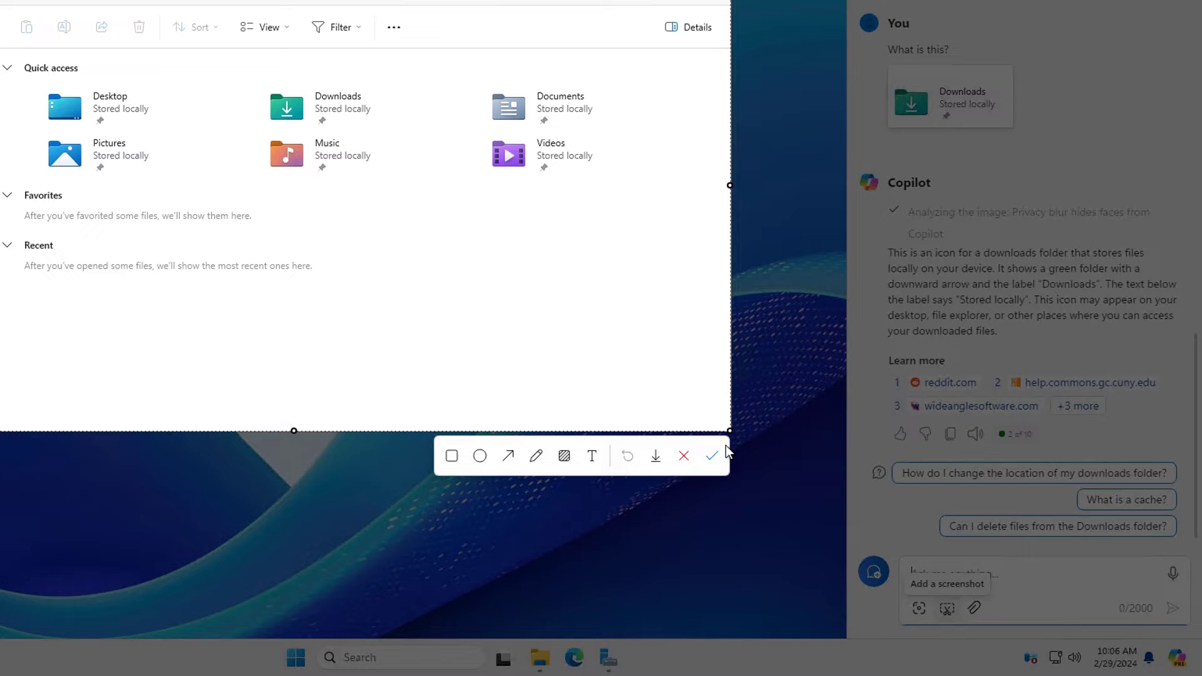
left_click(713, 461)
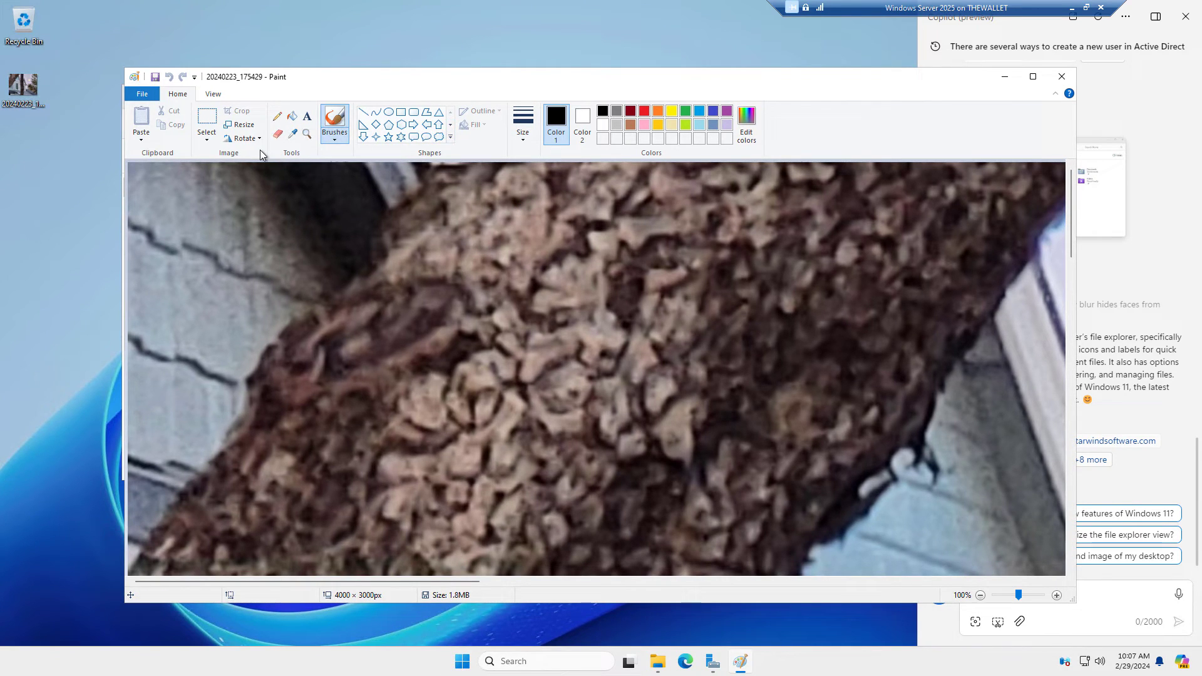
Step: Resize the house photo to 400 × 300 pixels and save it
left_click(239, 124)
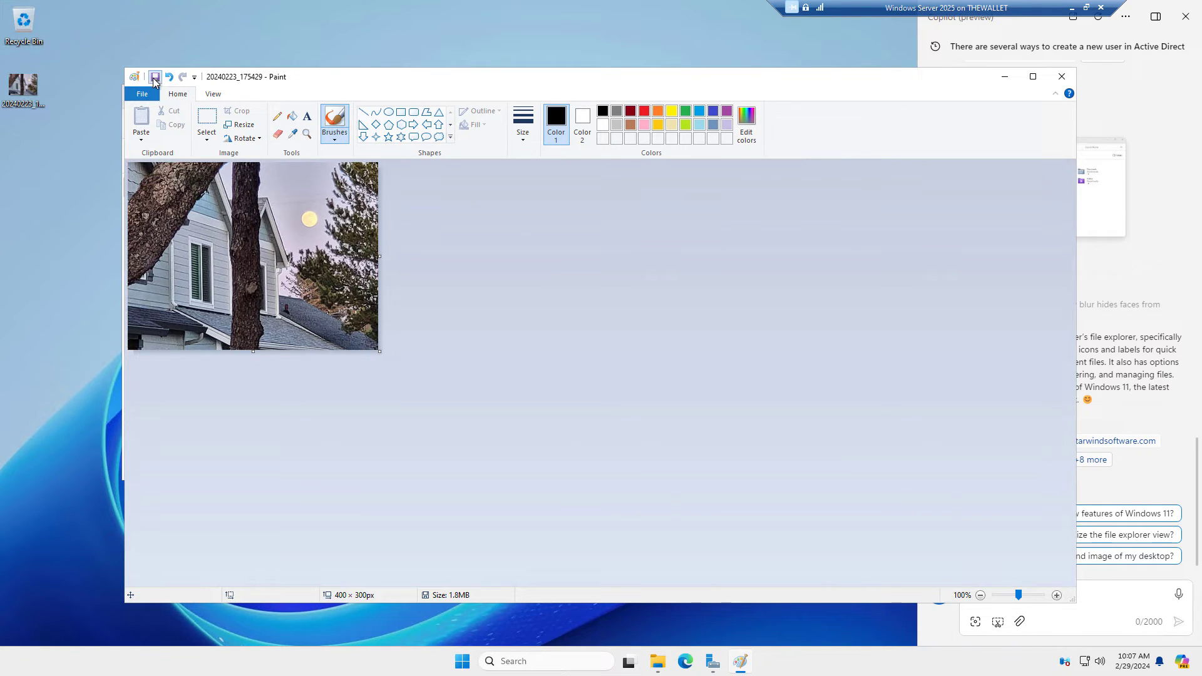
left_click(155, 77)
Step: Close Paint, attach the house photo from Desktop, and ask 'What are we looking at?'
left_click(1062, 76)
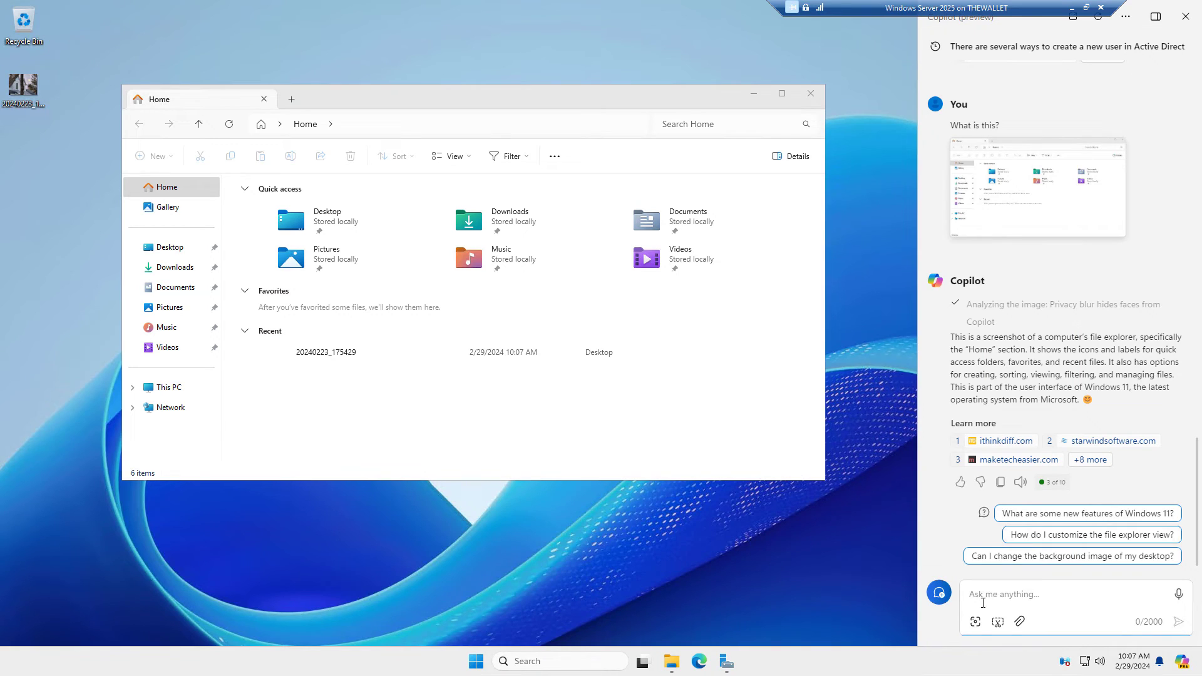
left_click(975, 622)
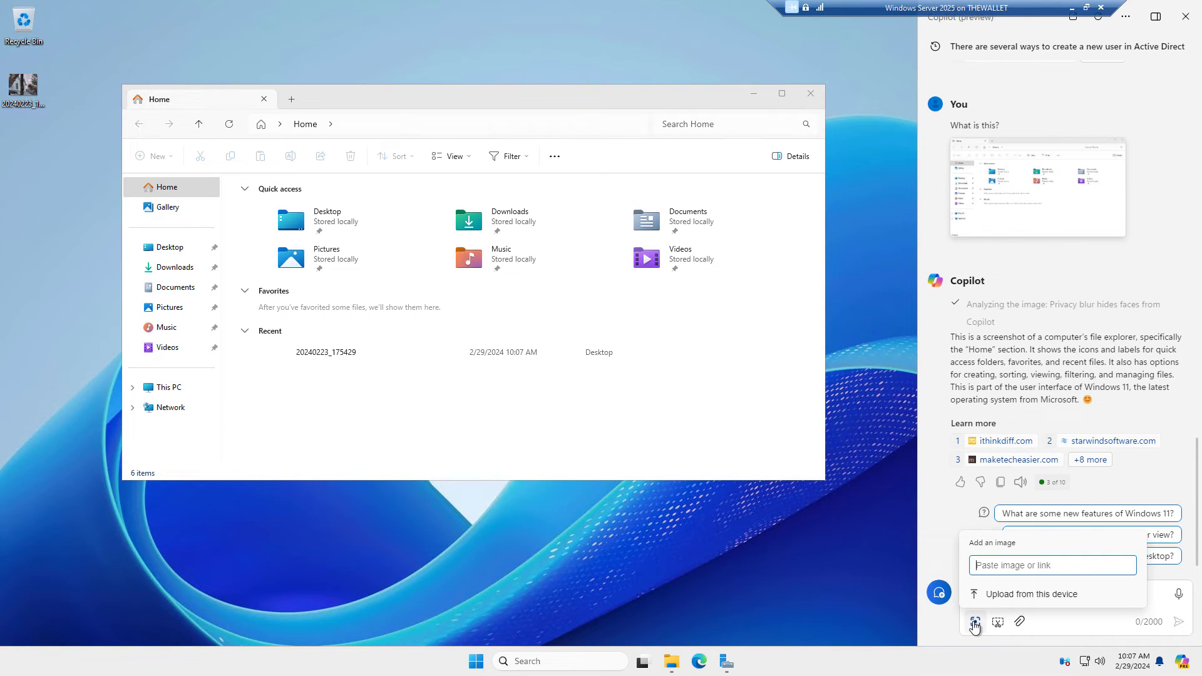
left_click(1008, 594)
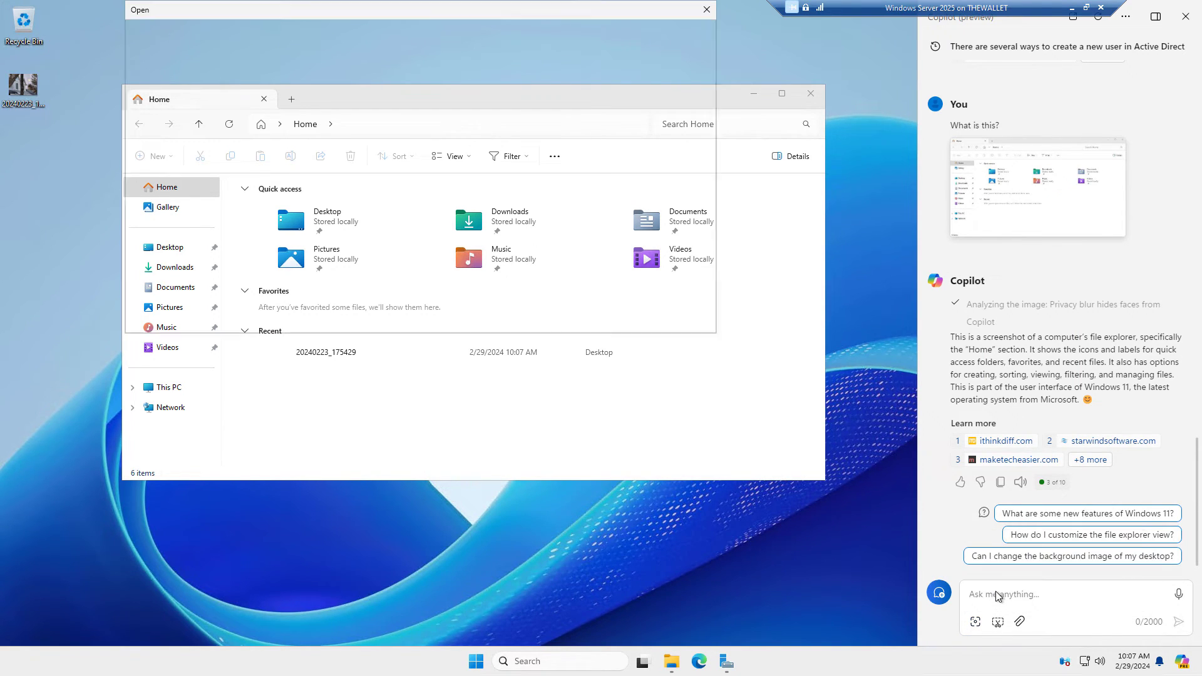
left_click(182, 146)
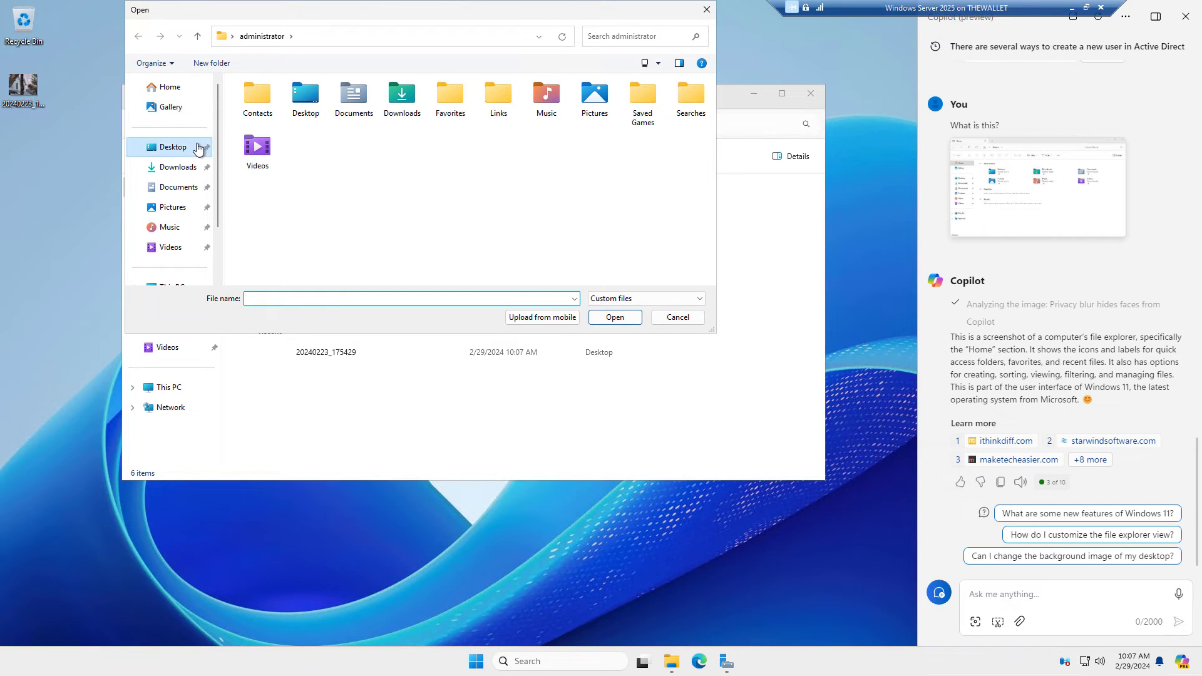
double_click(266, 102)
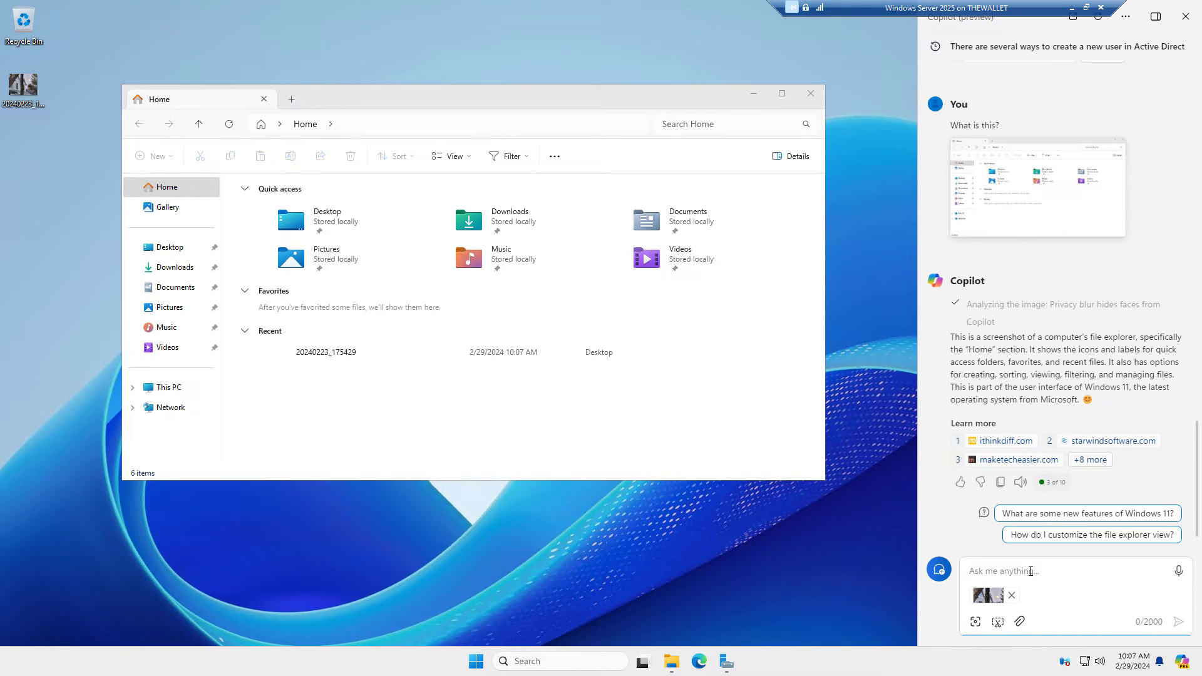
type("What are we looking at?")
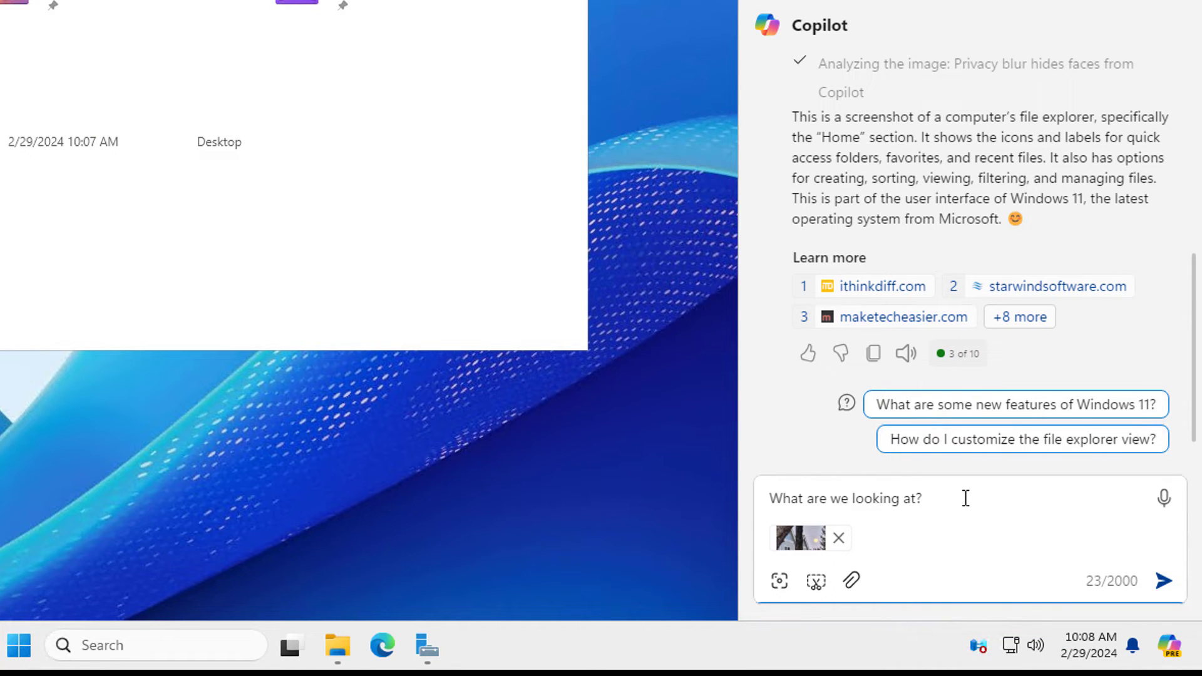
key("Return")
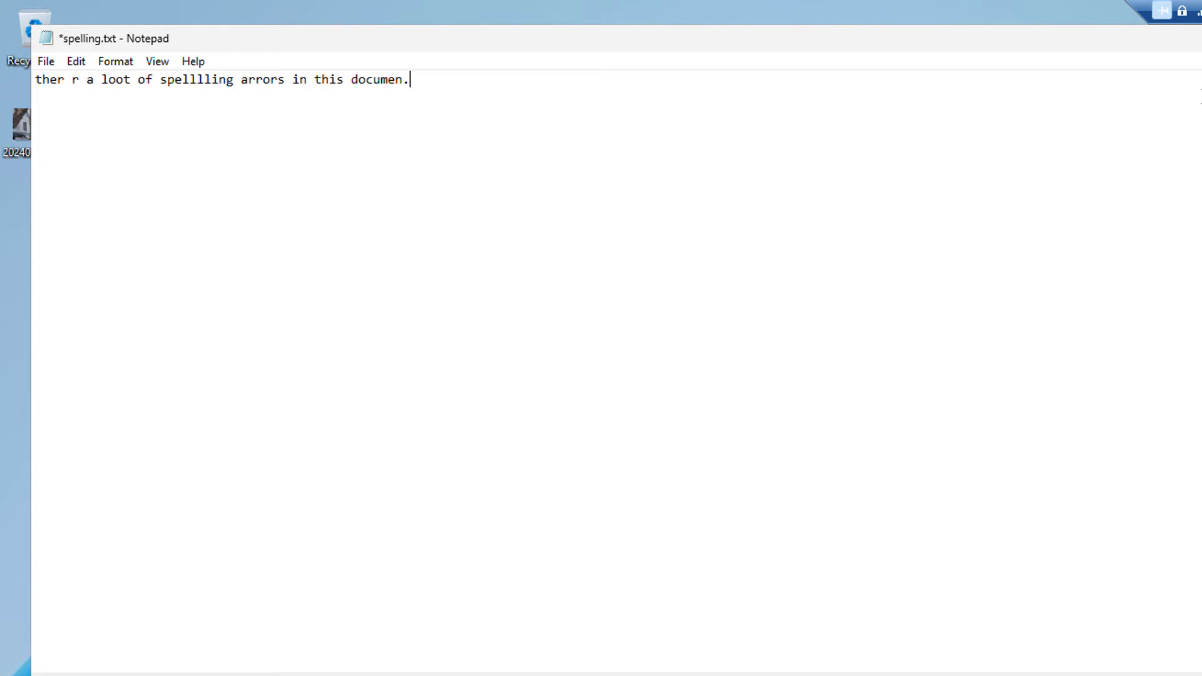
Step: Close Notepad, saving the changes to spelling.txt
key("alt+F4")
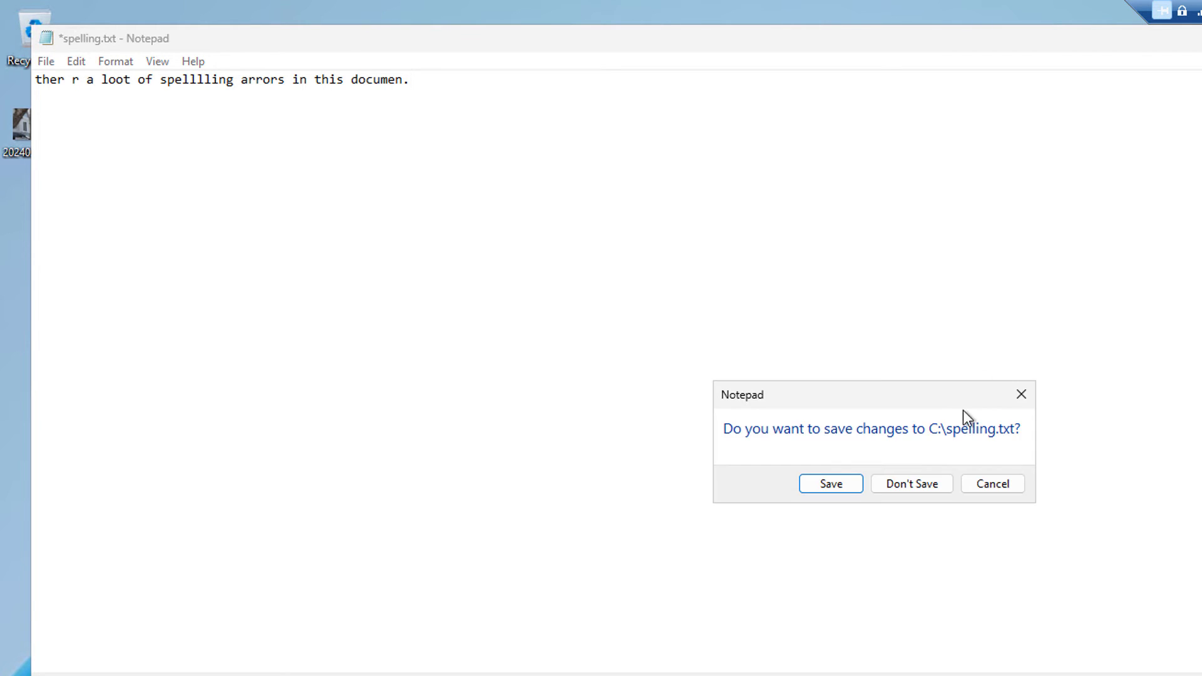
left_click(820, 481)
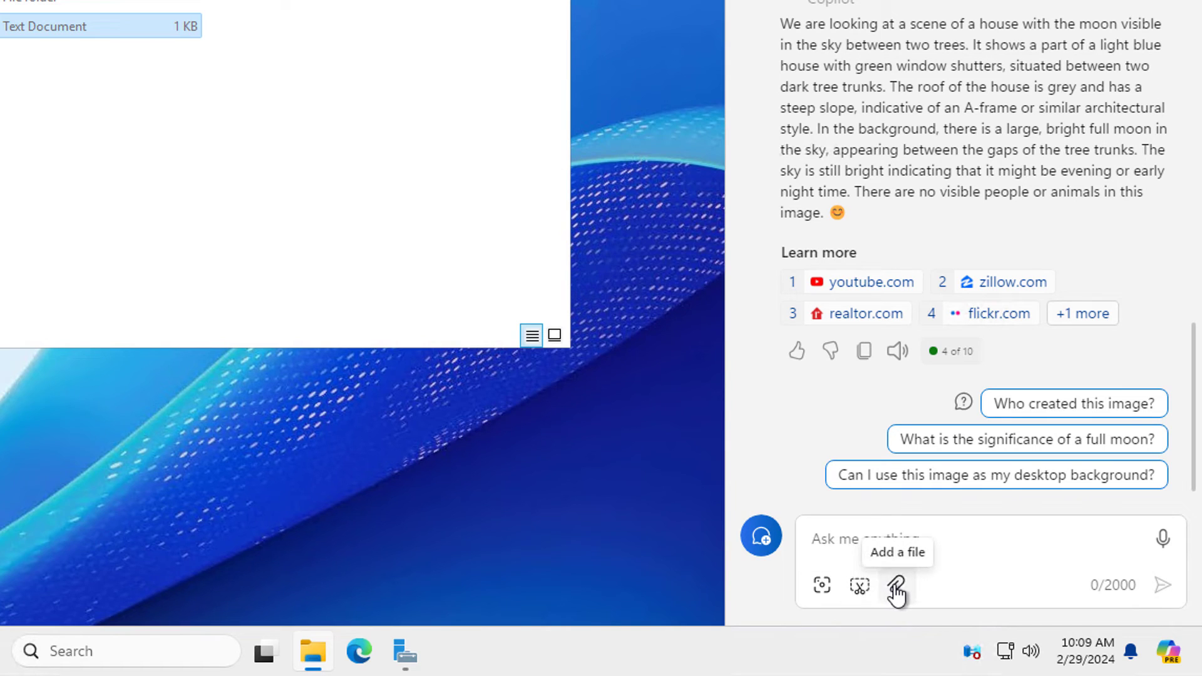
Step: Attach spelling.txt and send 'Please fix spelling errors.'
left_click(896, 586)
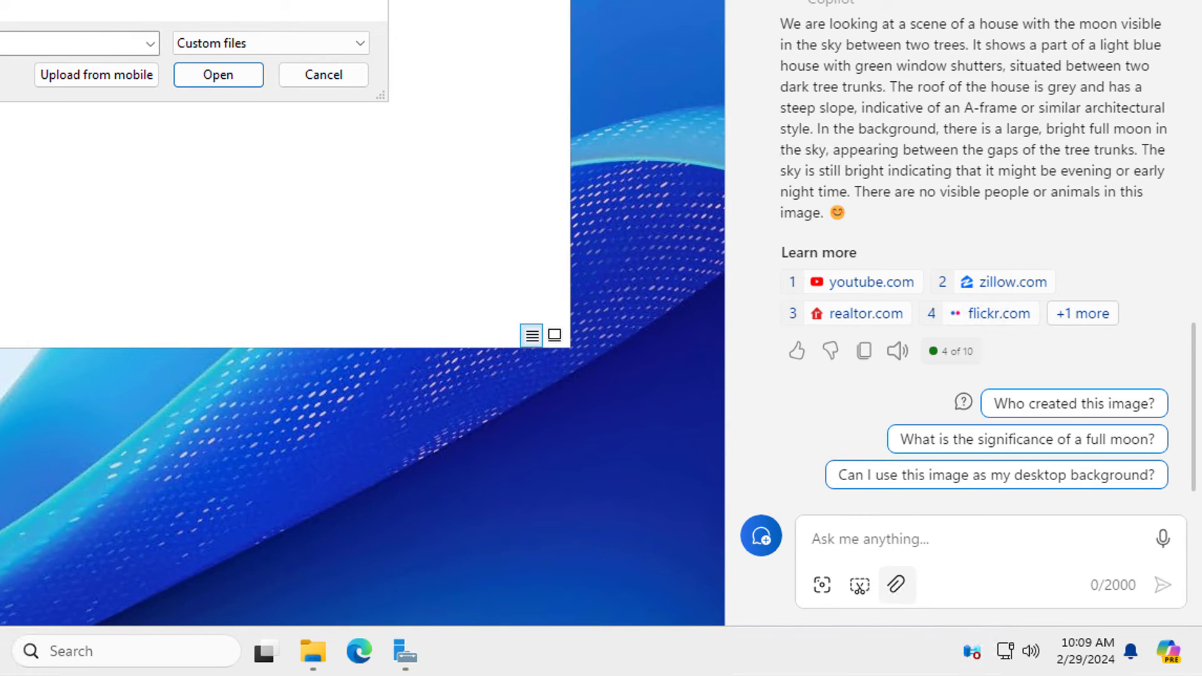
key("Return")
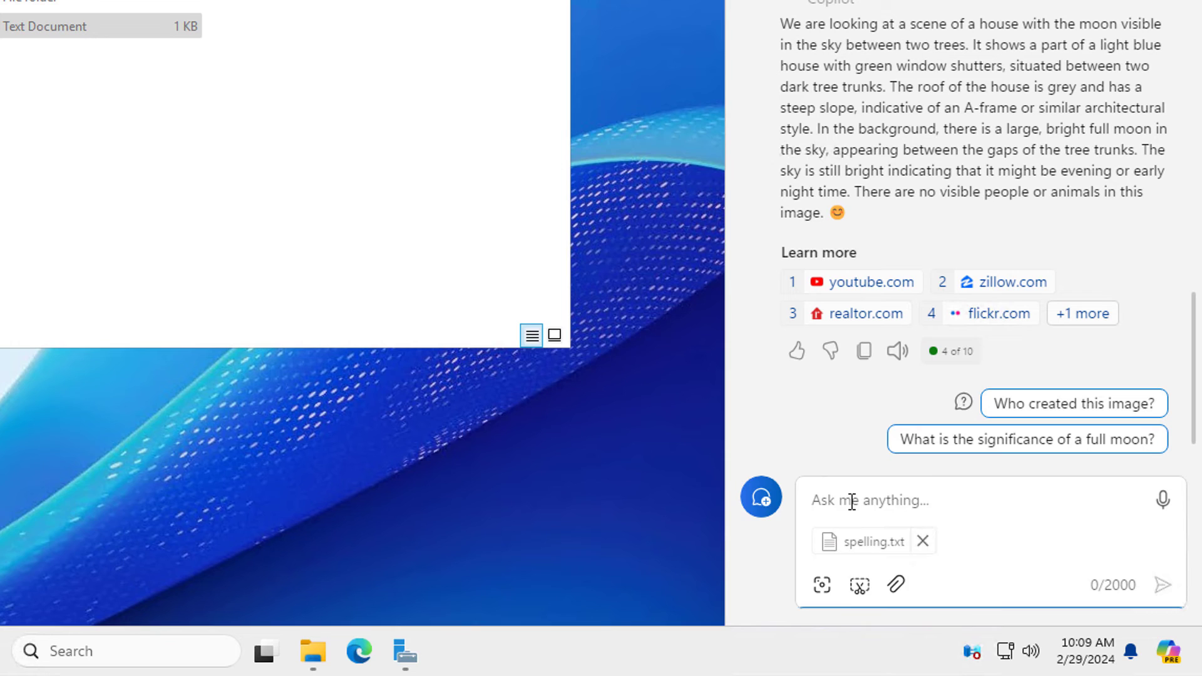
type("Please fi")
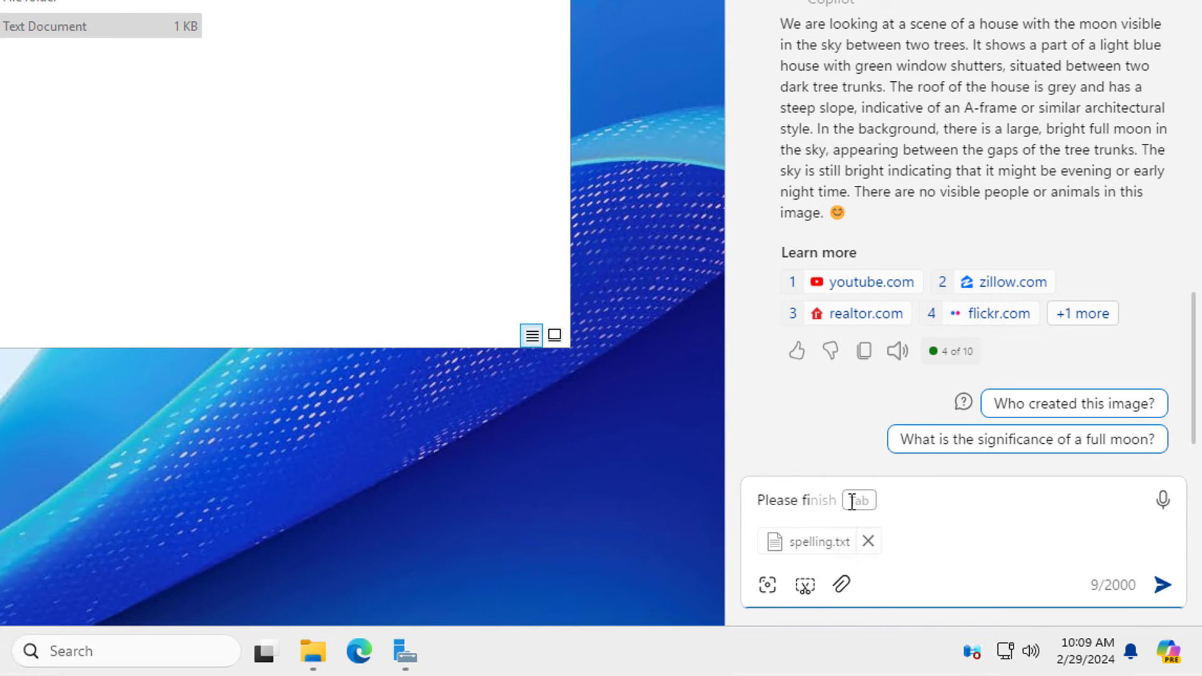
type("x spelling err")
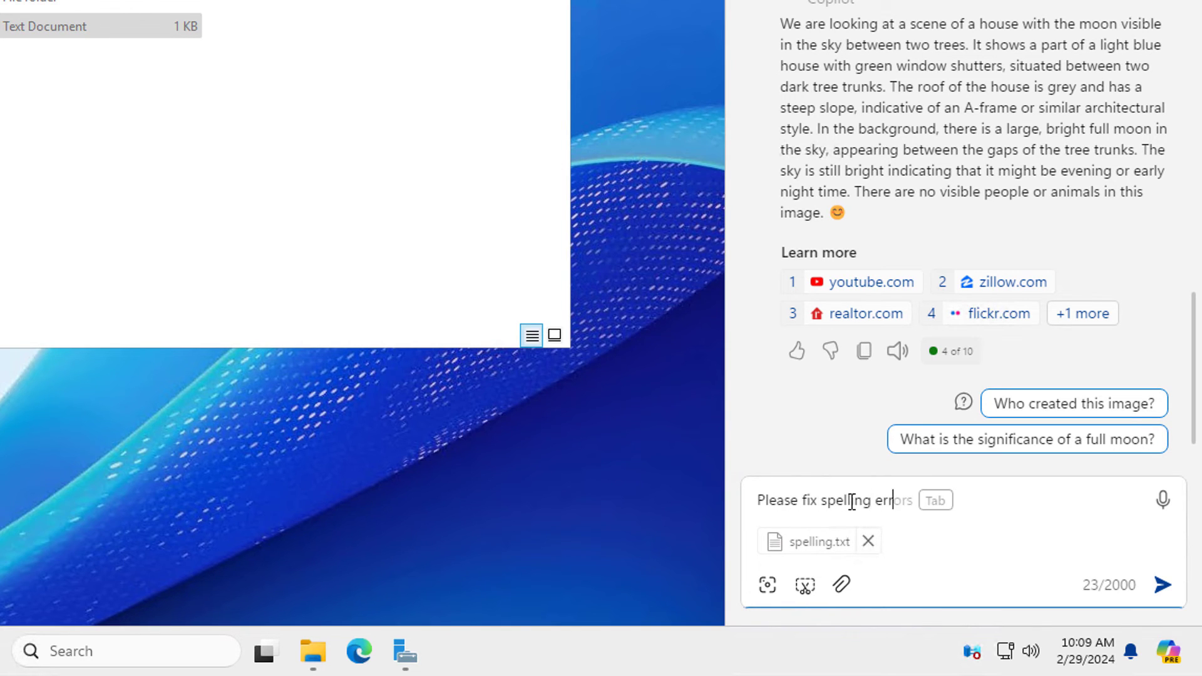
type("ors.")
key("Return")
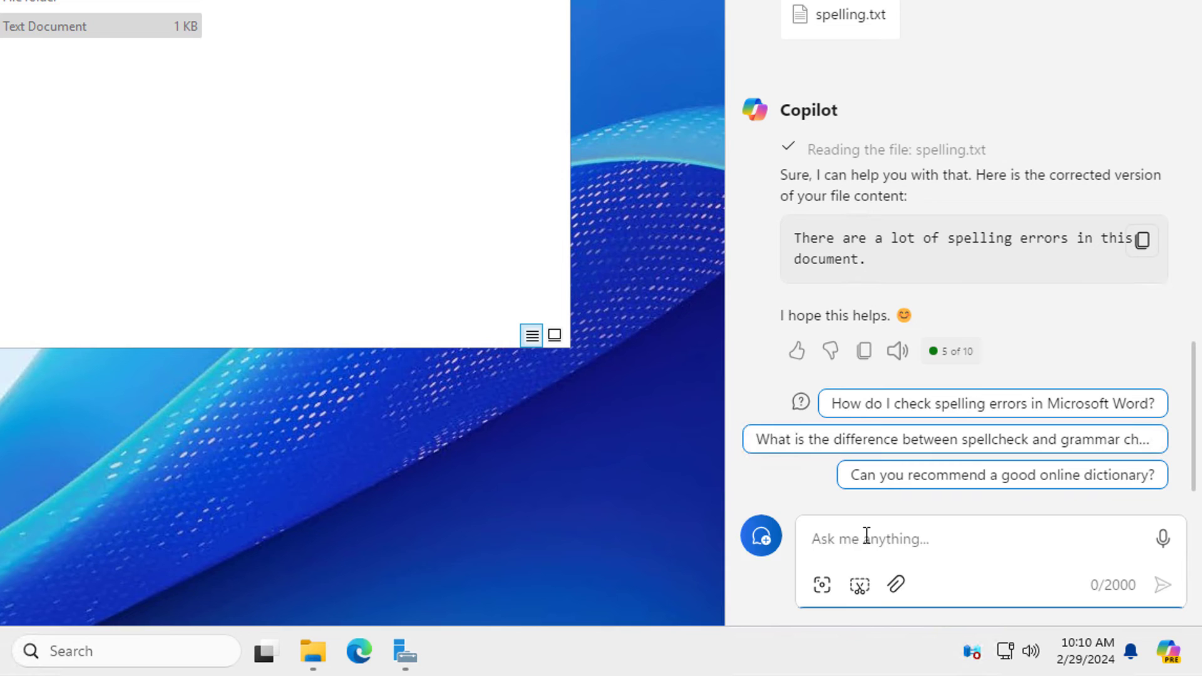
Step: Send 'Draw a picture of a typical sysadmin.' and accept the Terms of Use
type("Draw a picture of a typical sysadmin.")
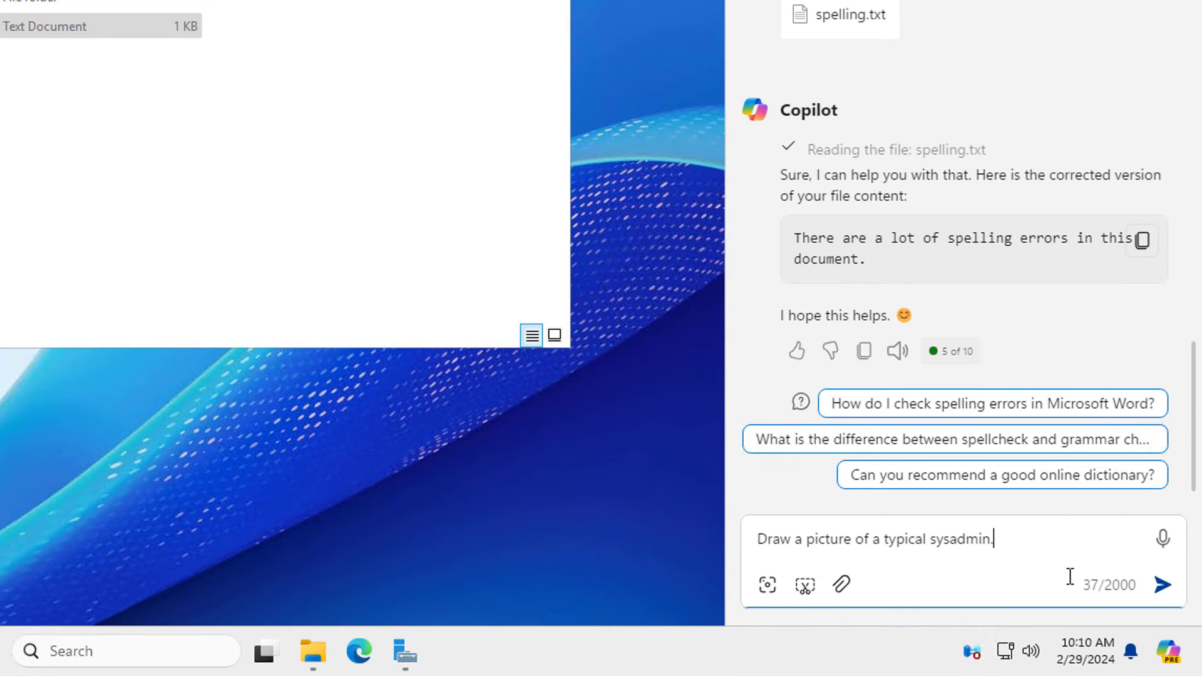
key("Return")
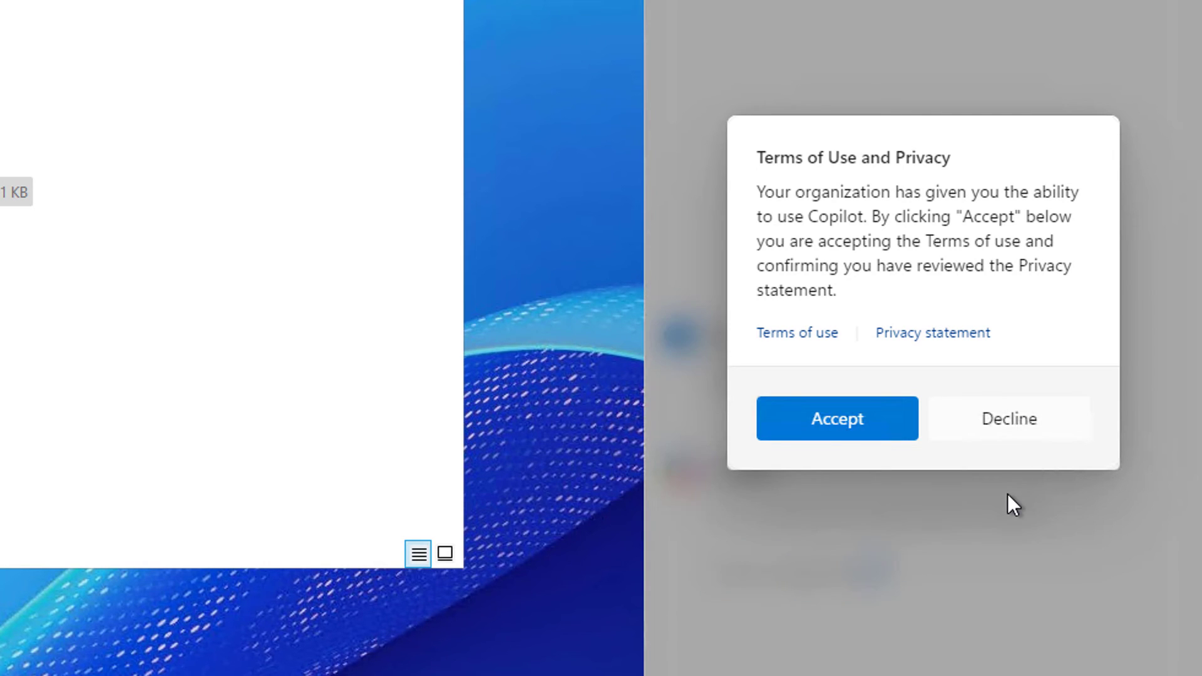
left_click(858, 420)
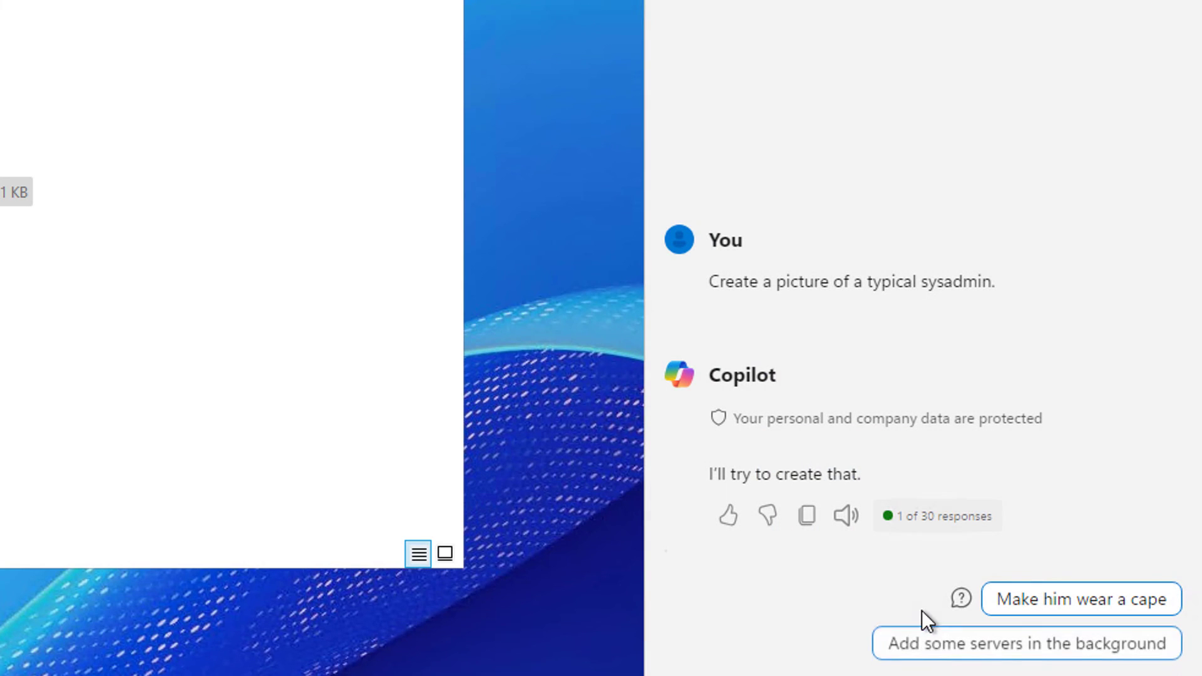